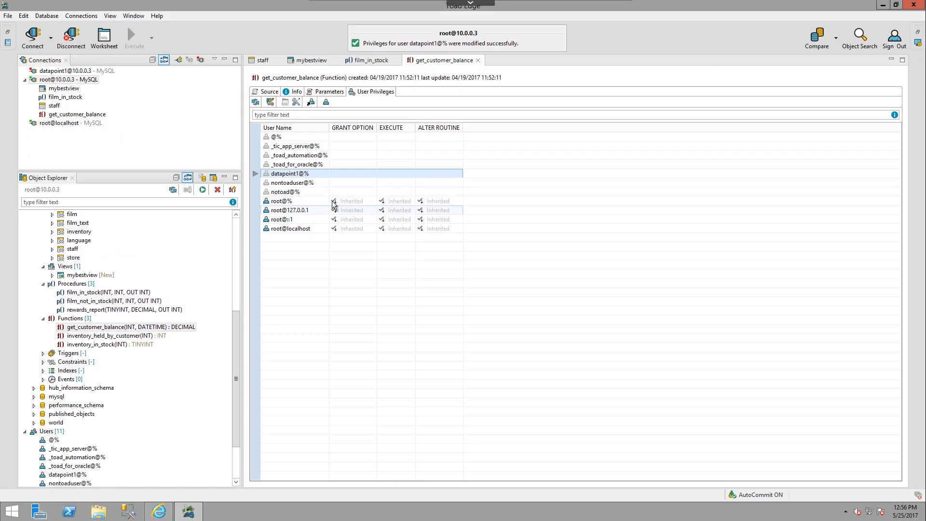
Step: Review the user privileges on film_in_stock, mybestview and the staff table, temporarily filtering out unprivileged users for staff
click(362, 62)
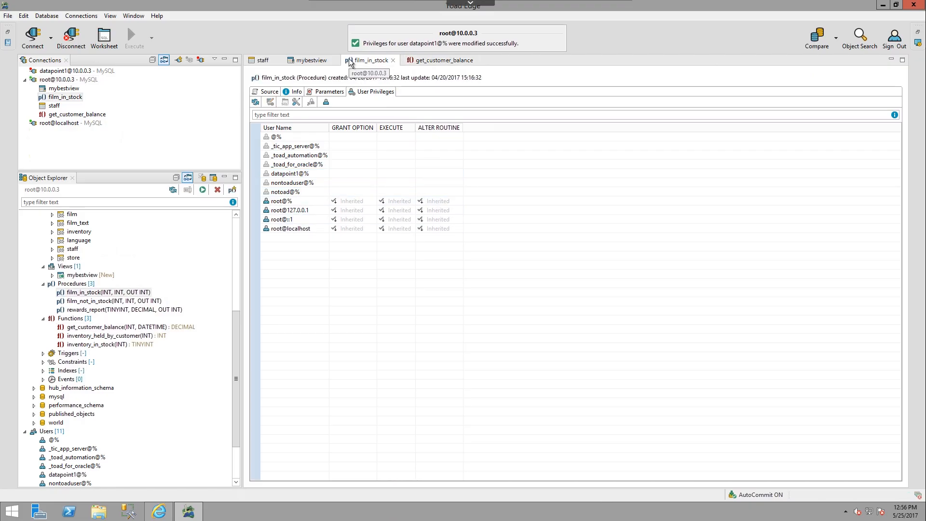
click(309, 60)
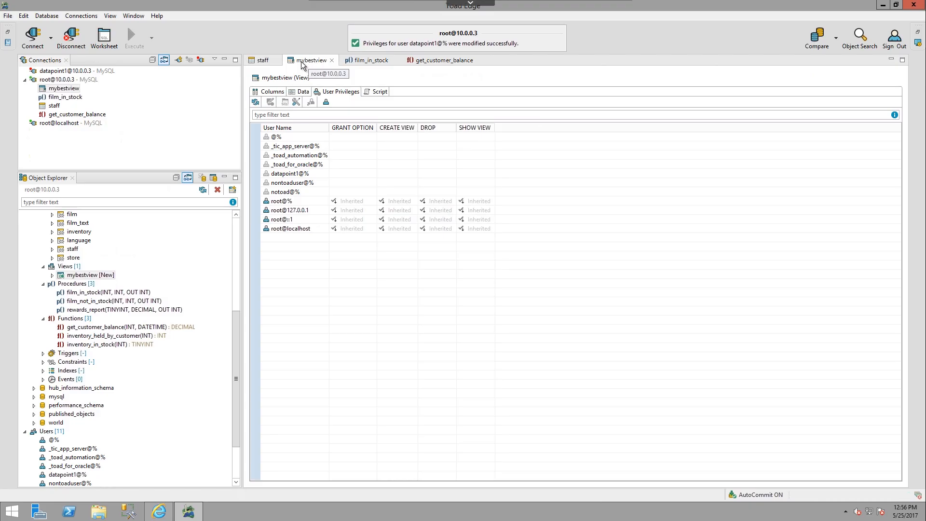
click(261, 60)
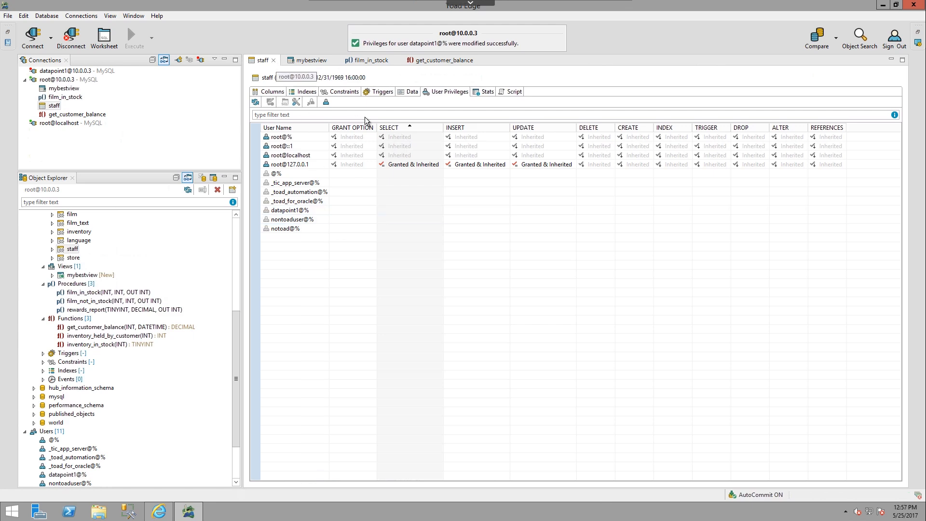
click(324, 104)
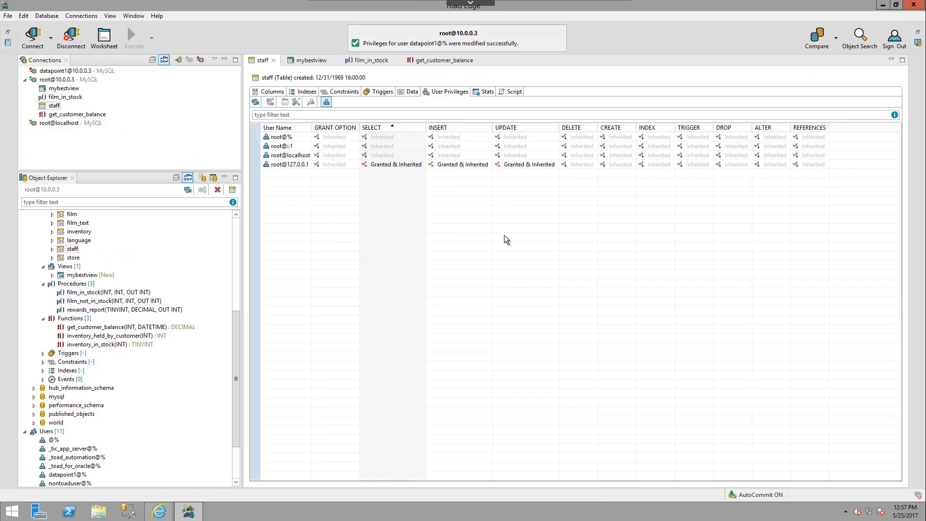
click(326, 103)
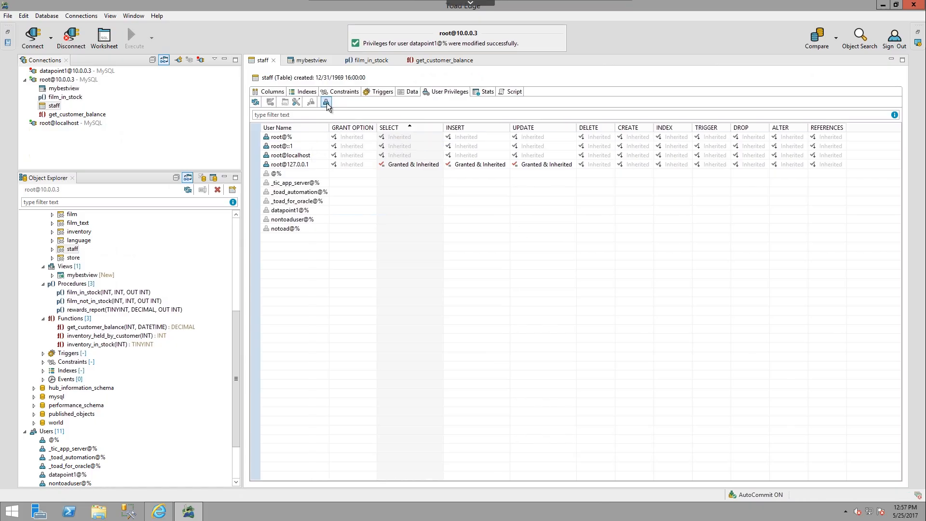
click(358, 165)
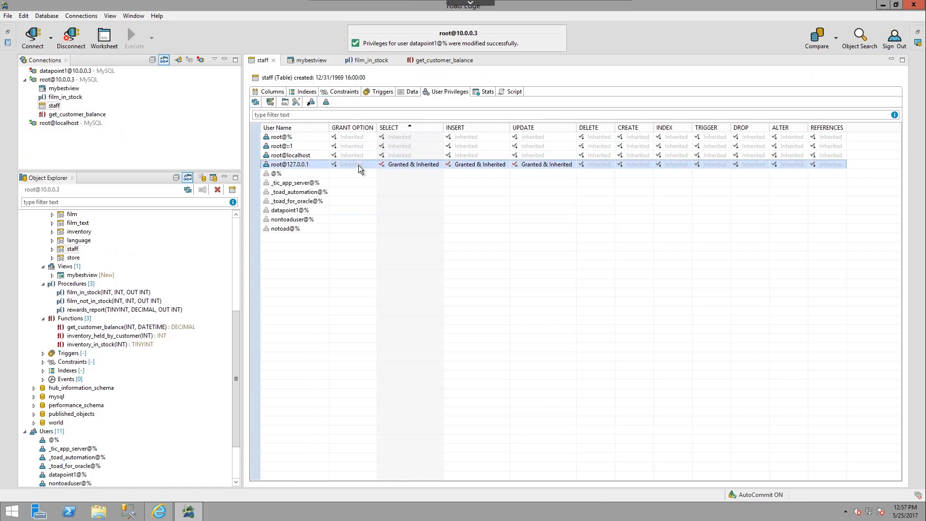
click(270, 103)
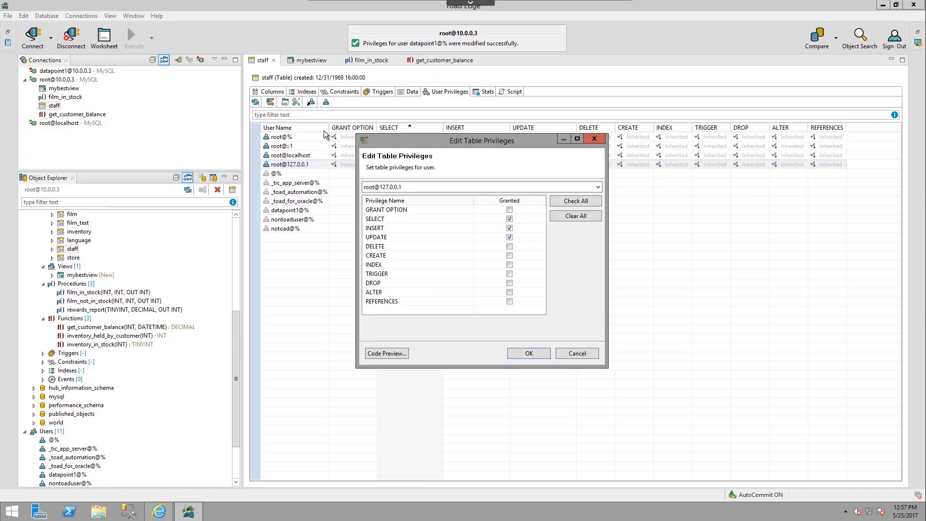
click(510, 219)
click(510, 228)
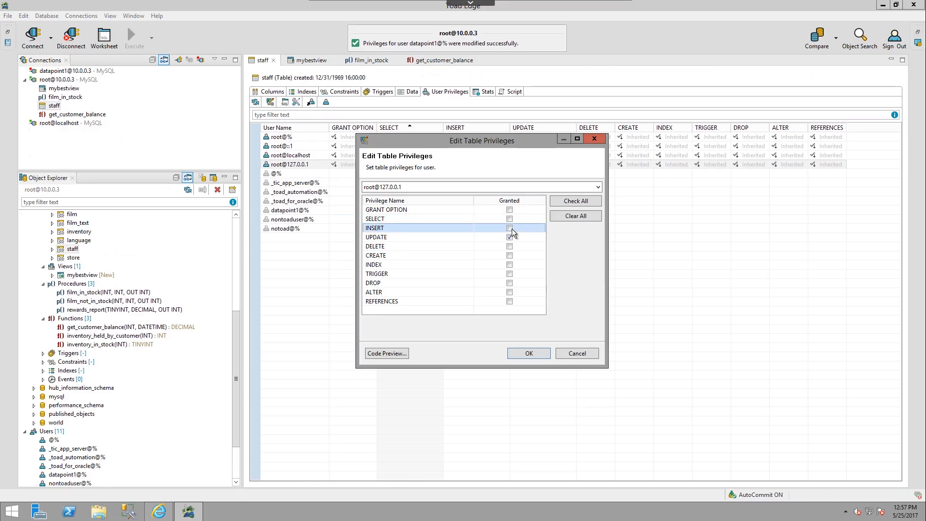
click(510, 255)
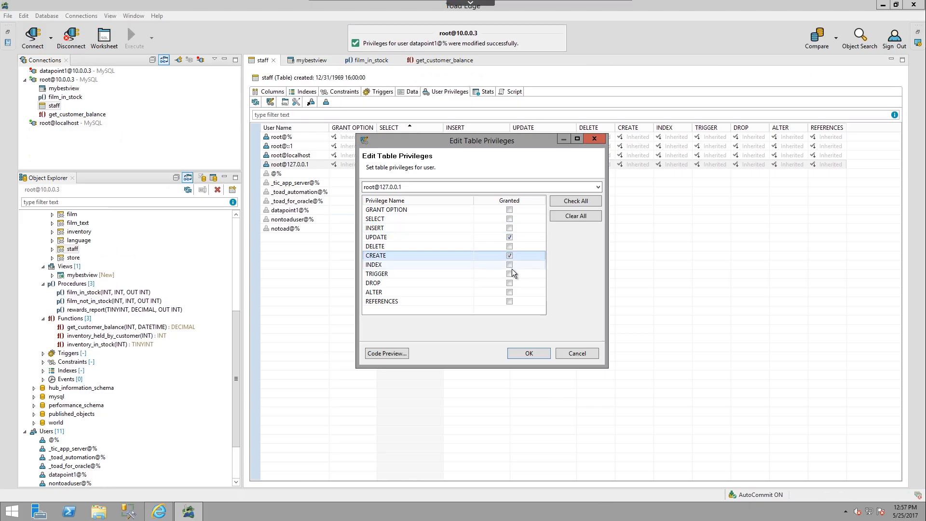
click(381, 355)
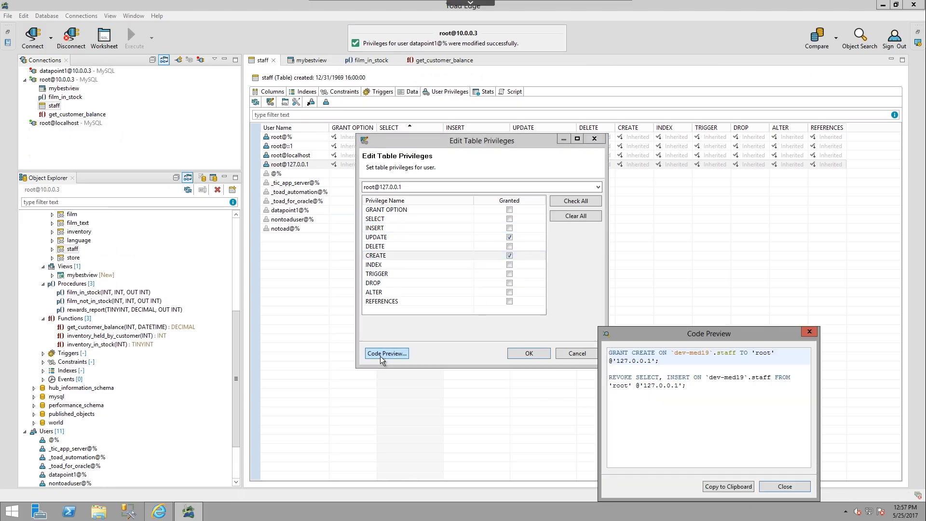
drag(708, 333, 688, 197)
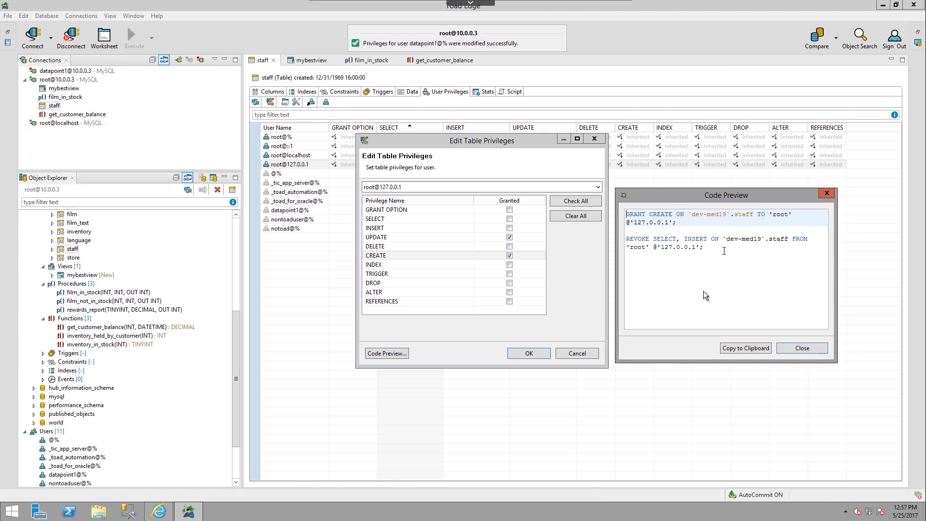
click(509, 283)
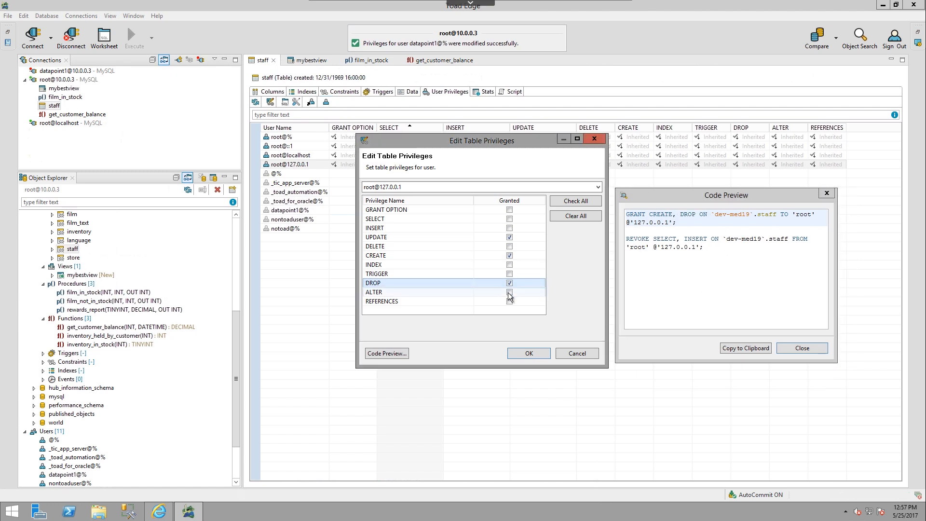
click(509, 292)
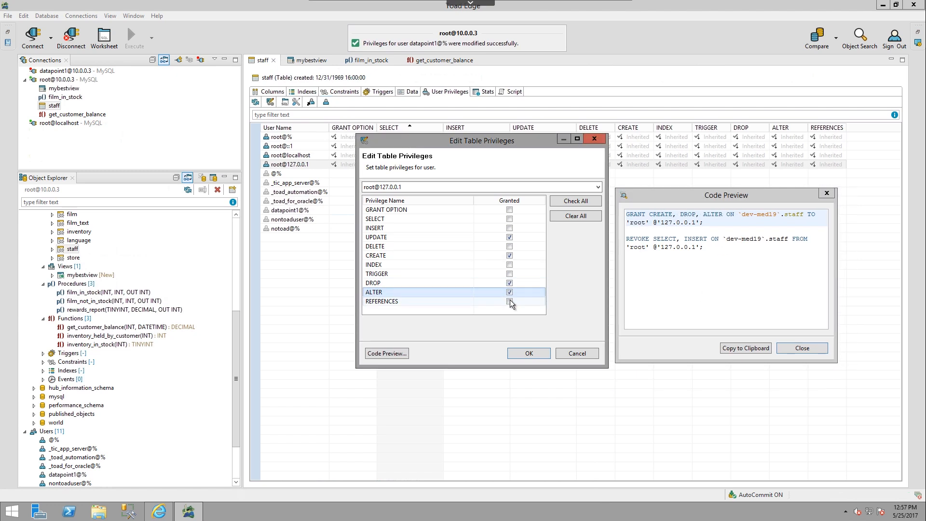
click(510, 299)
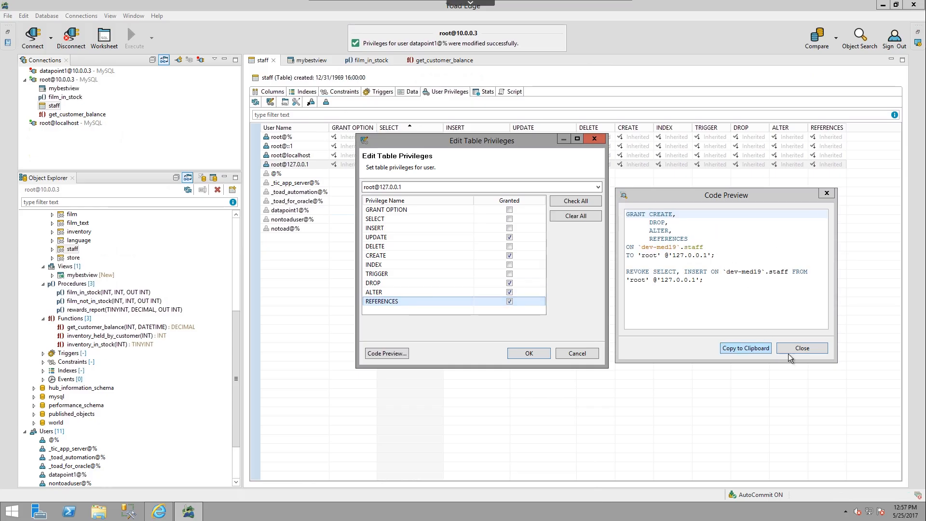
click(801, 347)
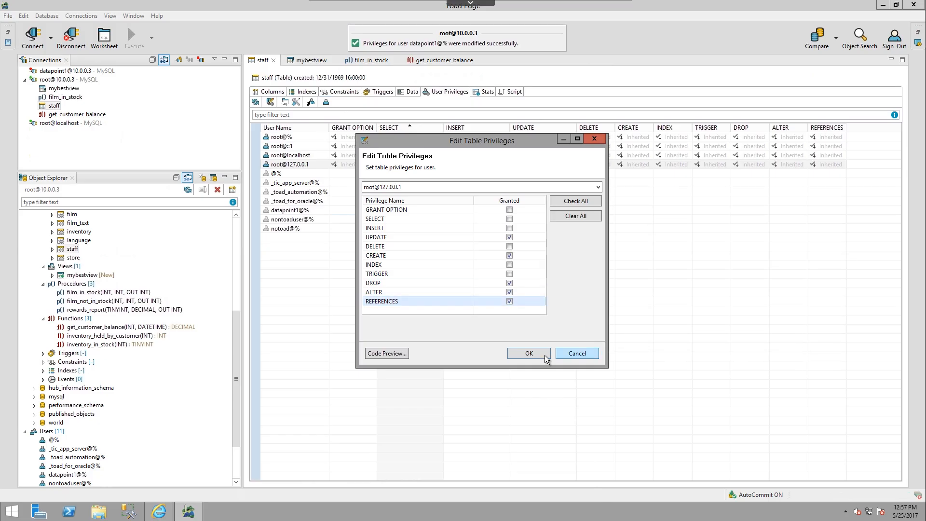
click(529, 353)
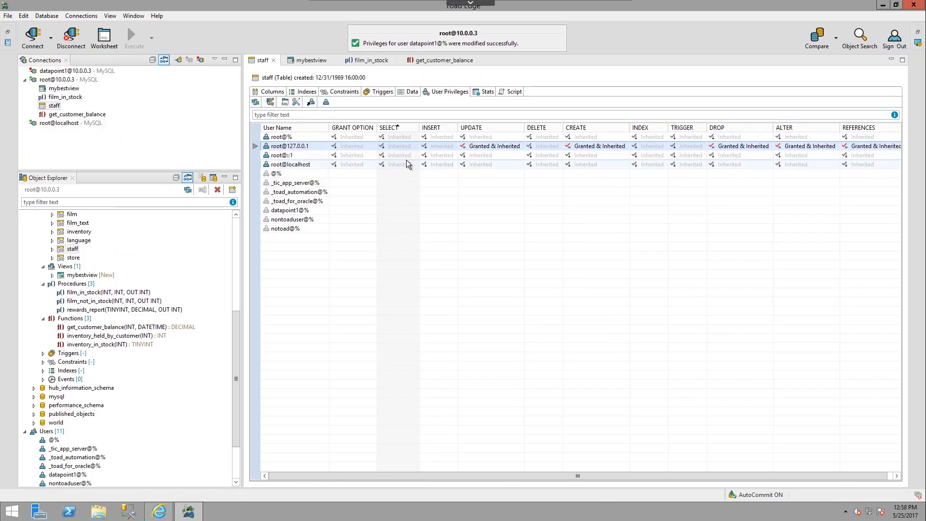
Step: Inspect where the inherited SELECT and GRANT OPTION privileges of root@::1 and root@localhost on staff are granted
mouse_move(406, 163)
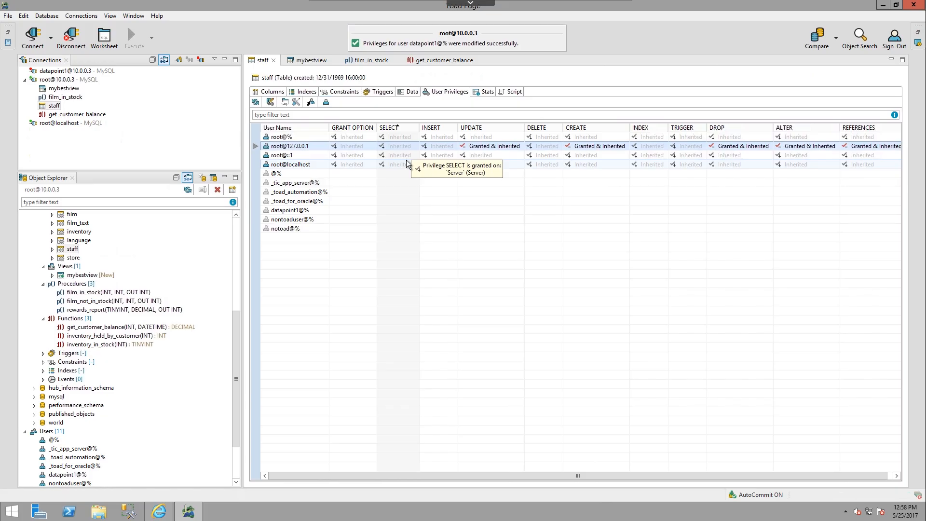
click(352, 155)
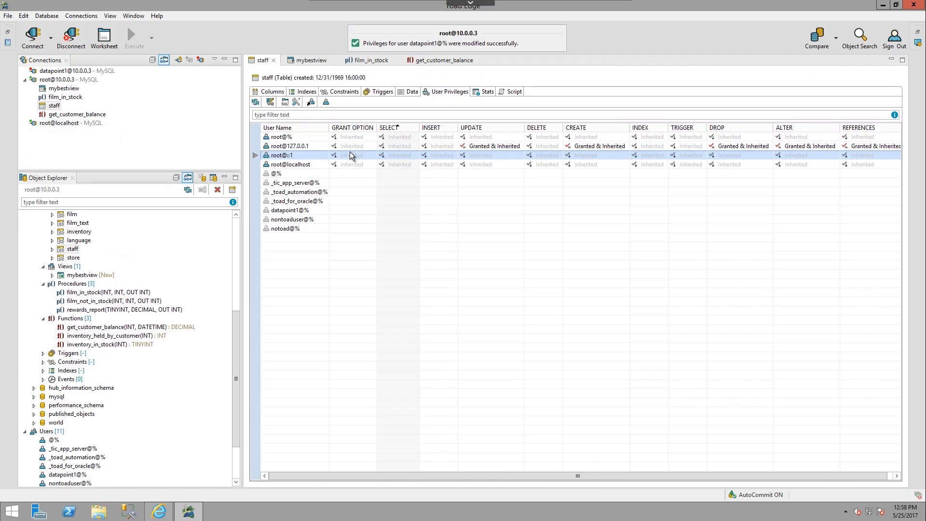
click(346, 163)
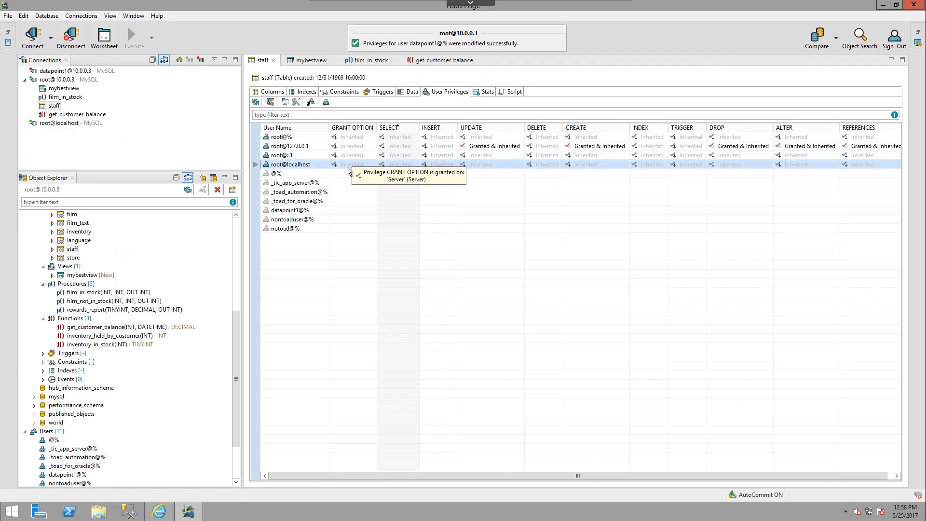
click(347, 155)
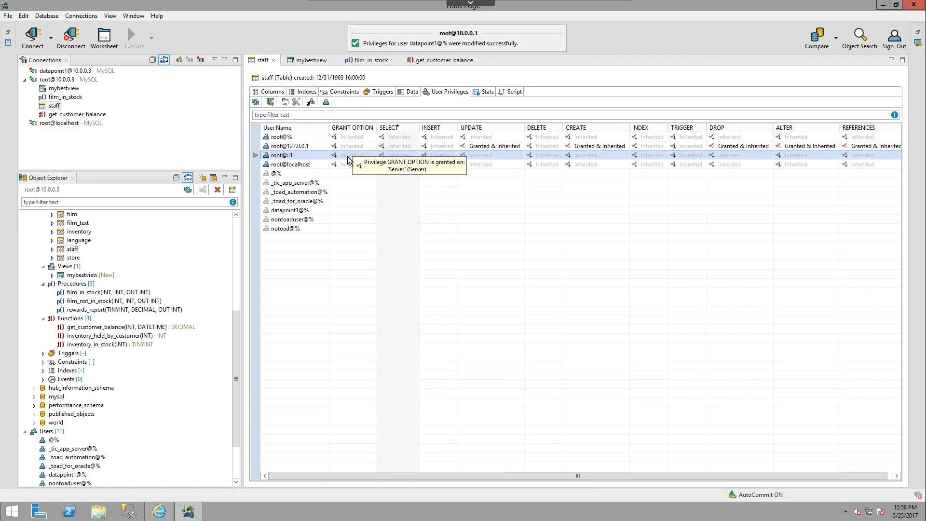
click(352, 165)
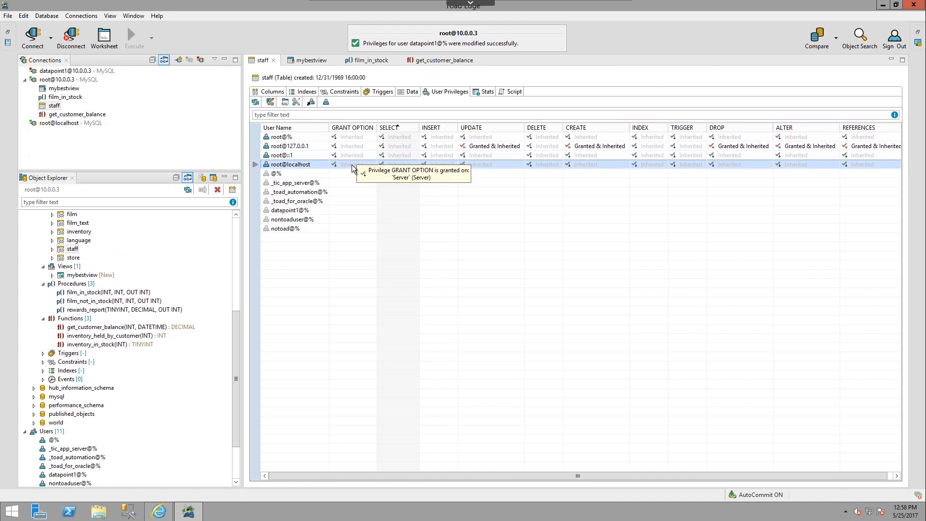
Step: Configure the script generation settings to leave out inherited privileges
click(296, 103)
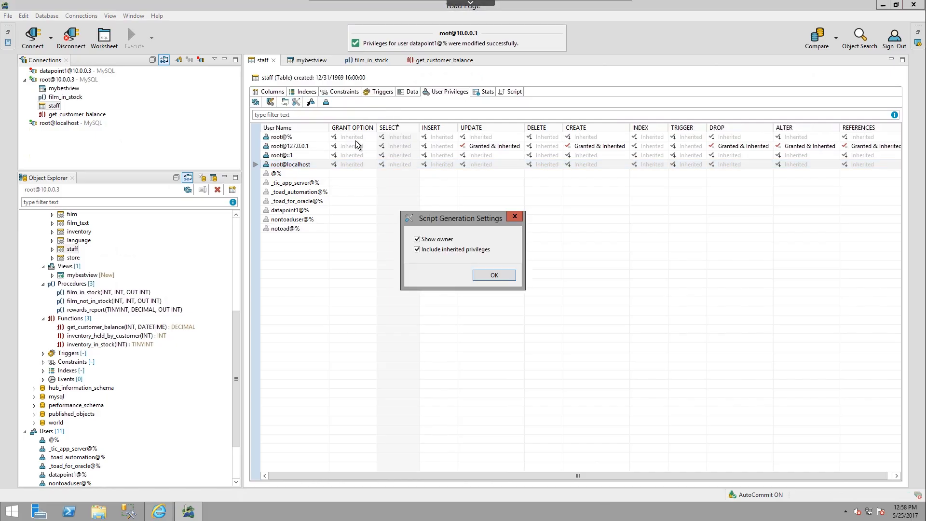
drag(447, 215, 447, 198)
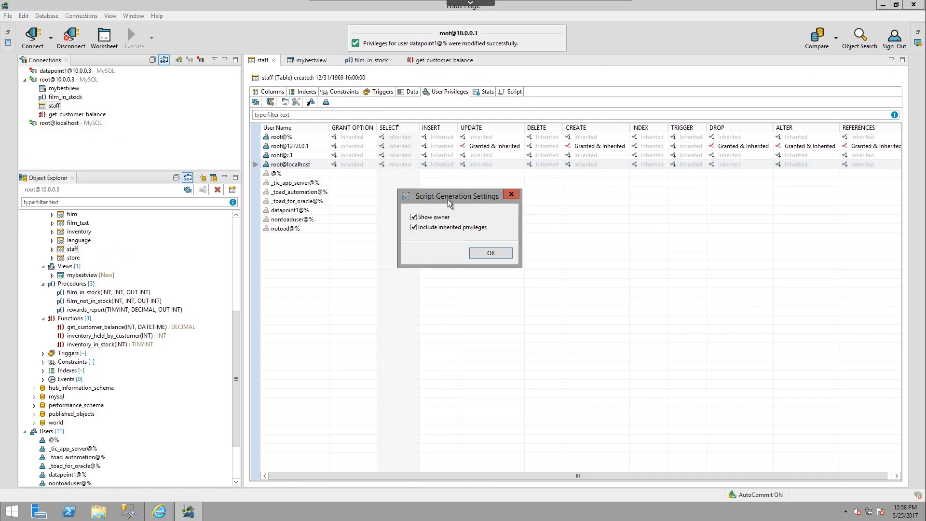
click(439, 230)
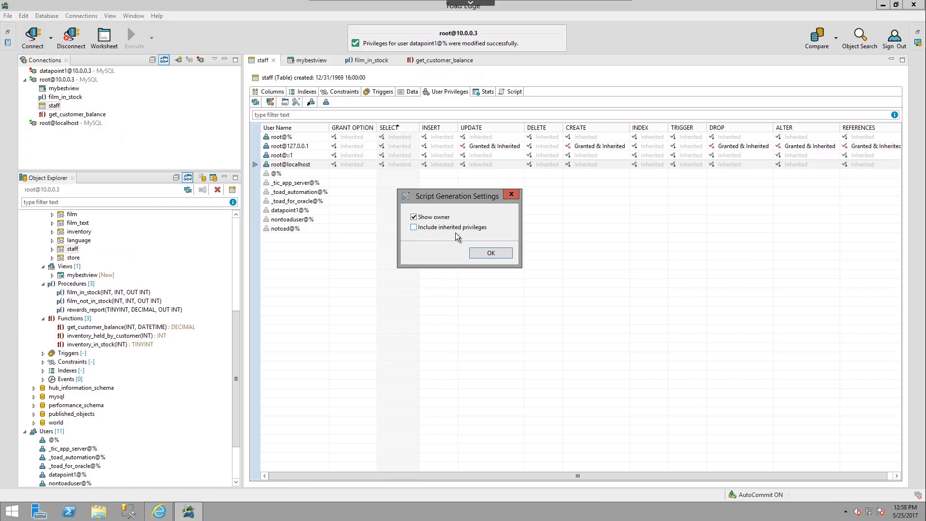
click(487, 252)
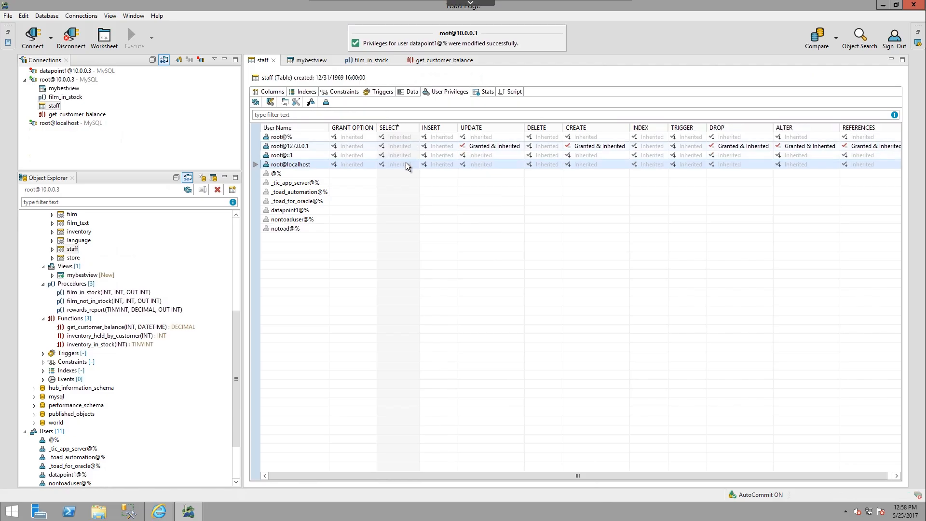
click(362, 158)
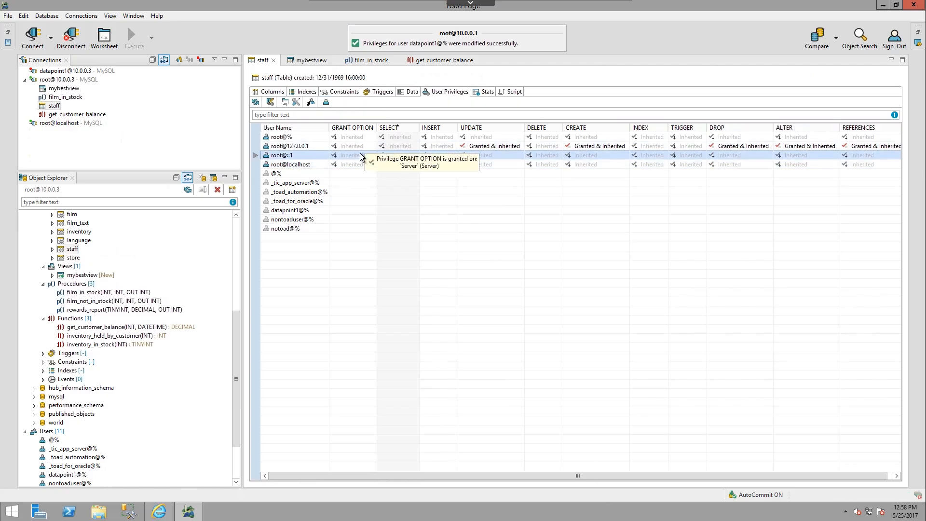
click(361, 149)
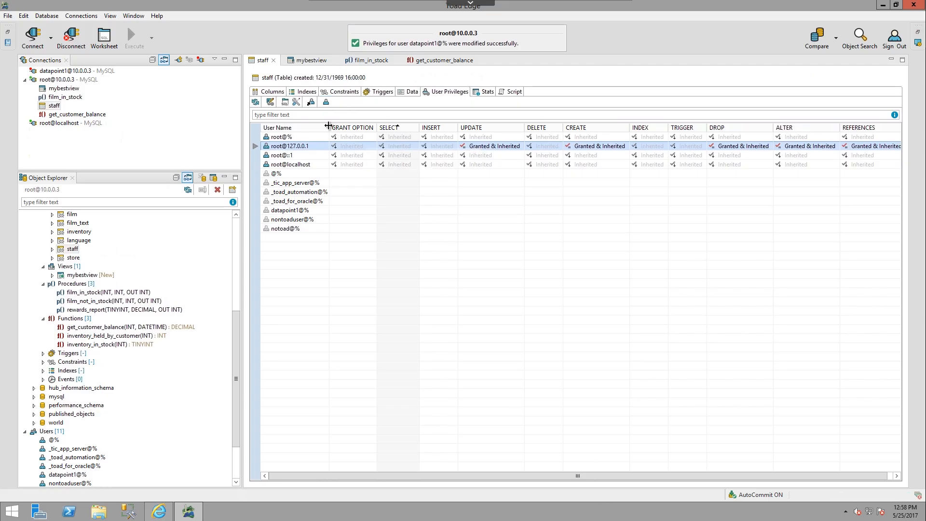
click(285, 102)
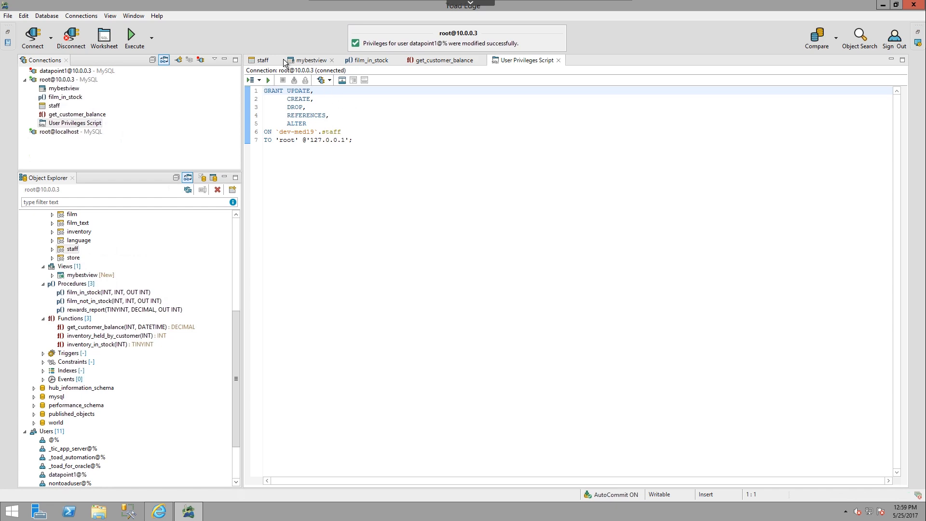
Step: Return to the staff table's user privileges and open the user detail of datapoint1@%
click(266, 61)
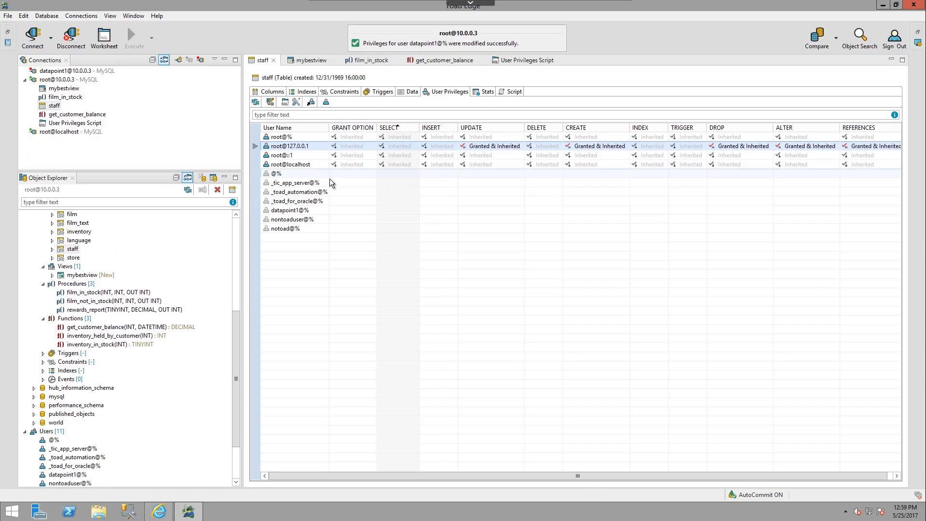
click(321, 210)
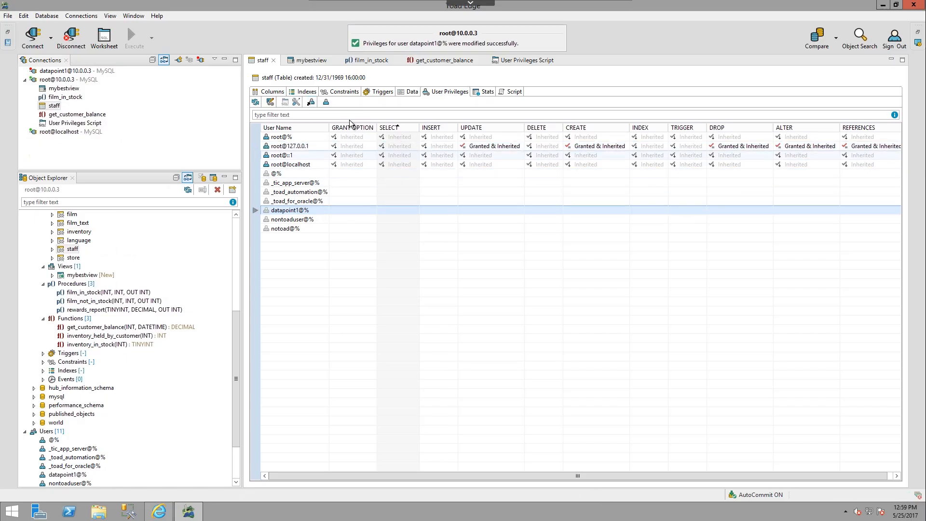
click(310, 102)
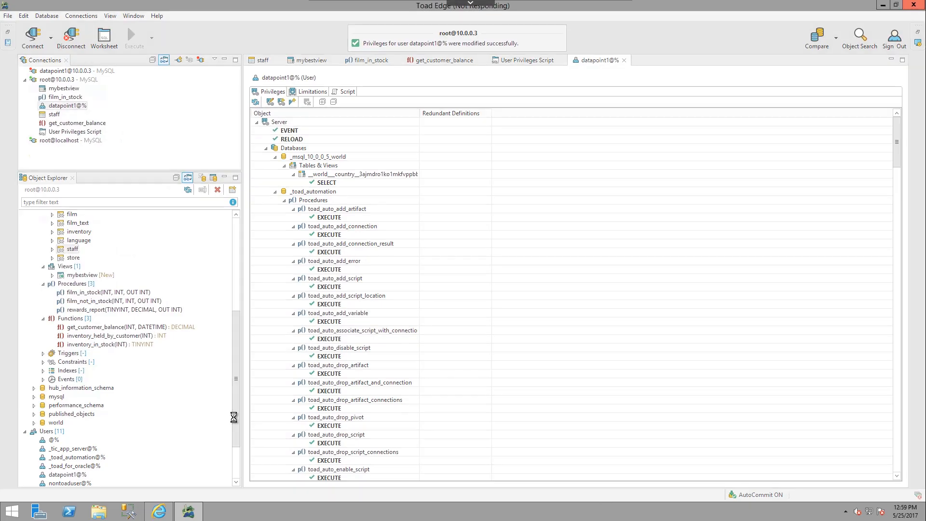
drag(236, 399, 239, 443)
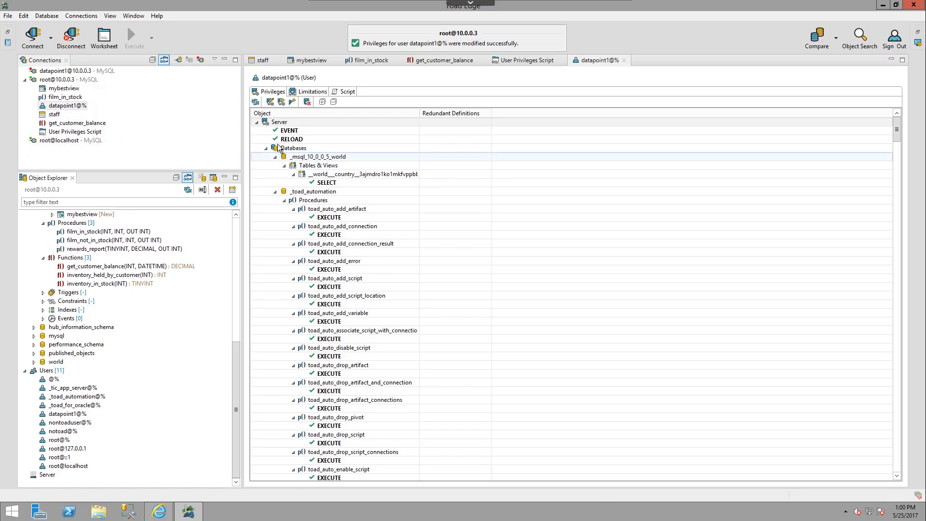
Step: Collapse datapoint1@%'s Databases node to examine the wildcard database matches, and expand Databases again
click(266, 148)
click(265, 157)
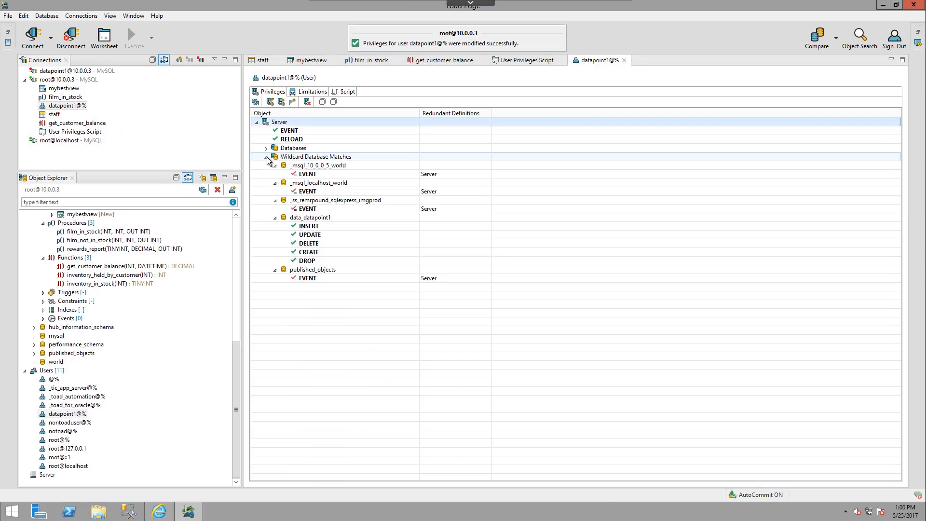
click(266, 148)
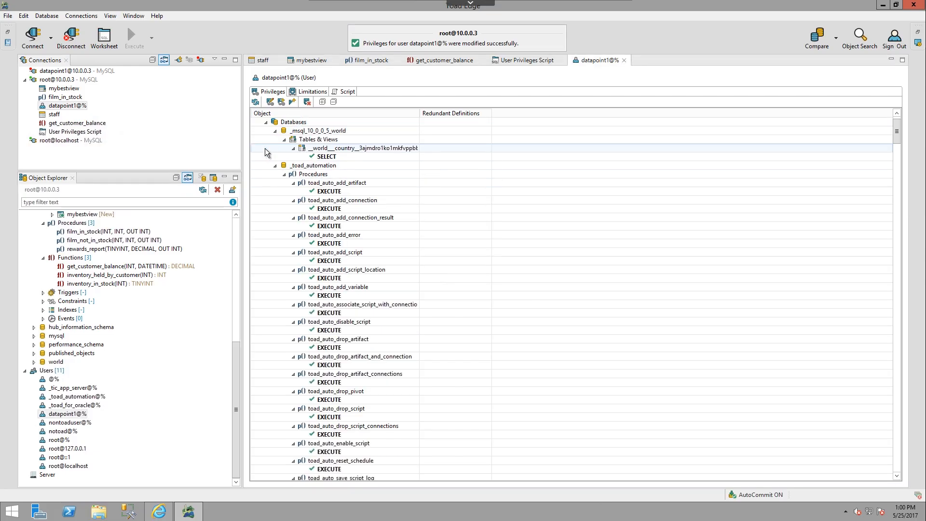
scroll(304, 140, up, 1)
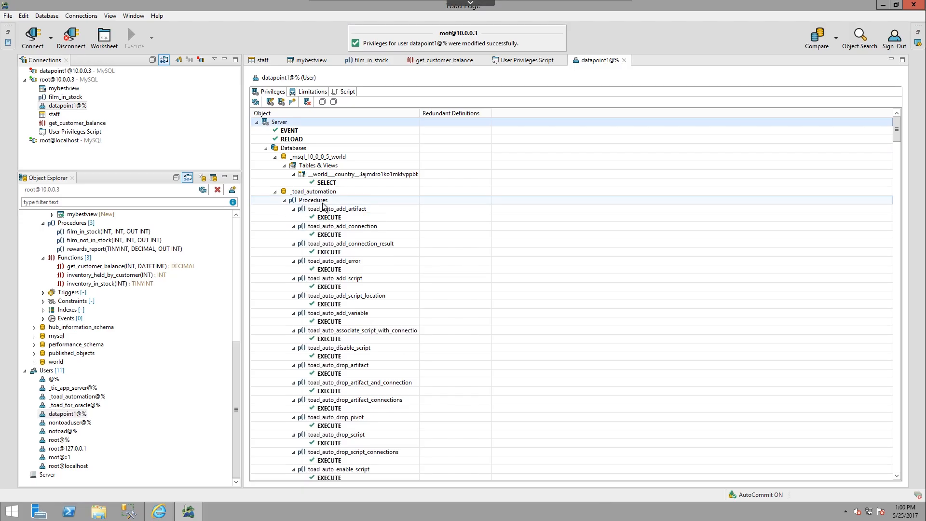
Step: Collapse the _toad_automation, demo and hub_information_schema databases in datapoint1@%'s privileges to examine published_objects
click(276, 192)
click(275, 200)
click(275, 208)
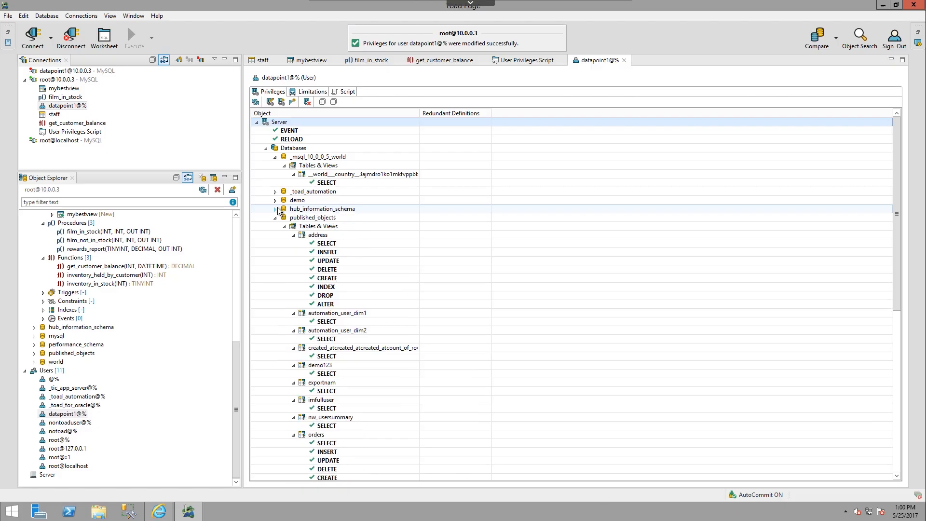
Step: Collapse datapoint1@%'s whole privileges tree, and expand only the Server and Databases nodes to examine the database list
click(333, 103)
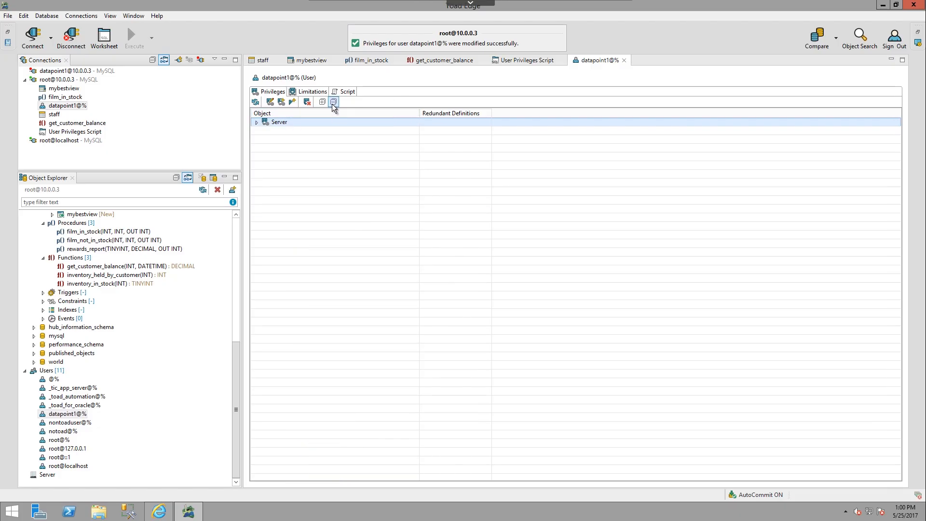
click(257, 122)
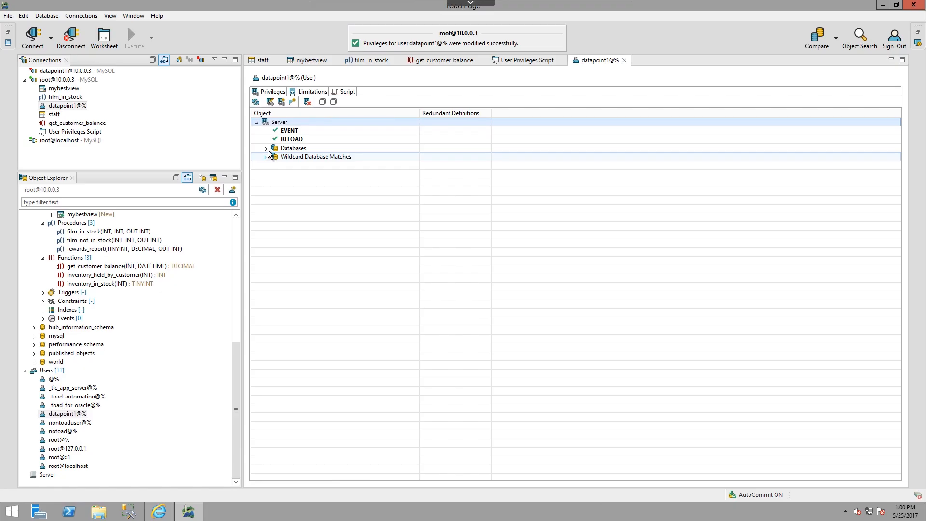
click(265, 148)
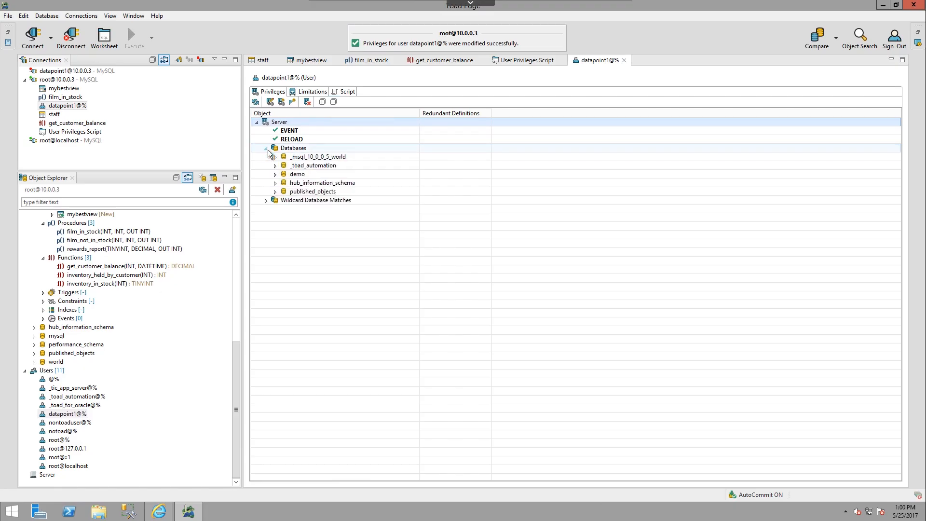
Step: Add a wildcard database privilege for datapoint1@% with the pattern %toad%, granting SELECT
click(282, 103)
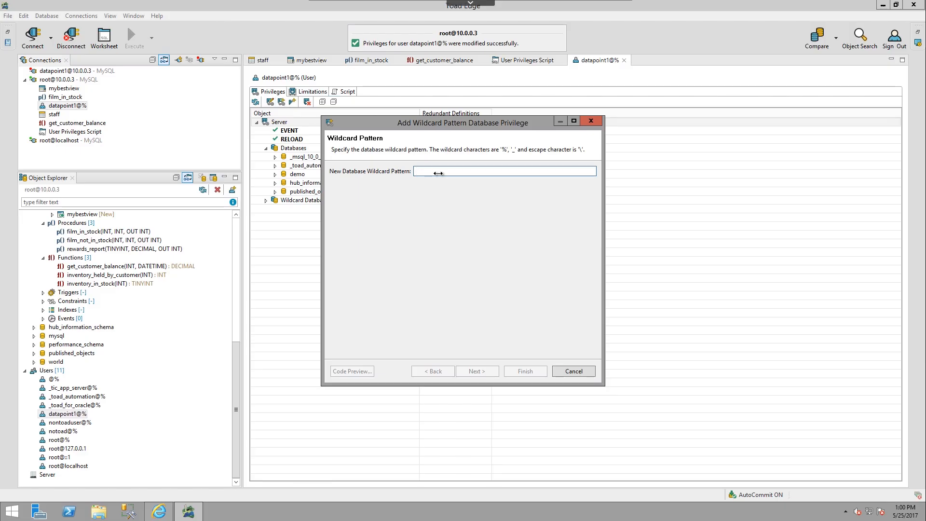
text(%)
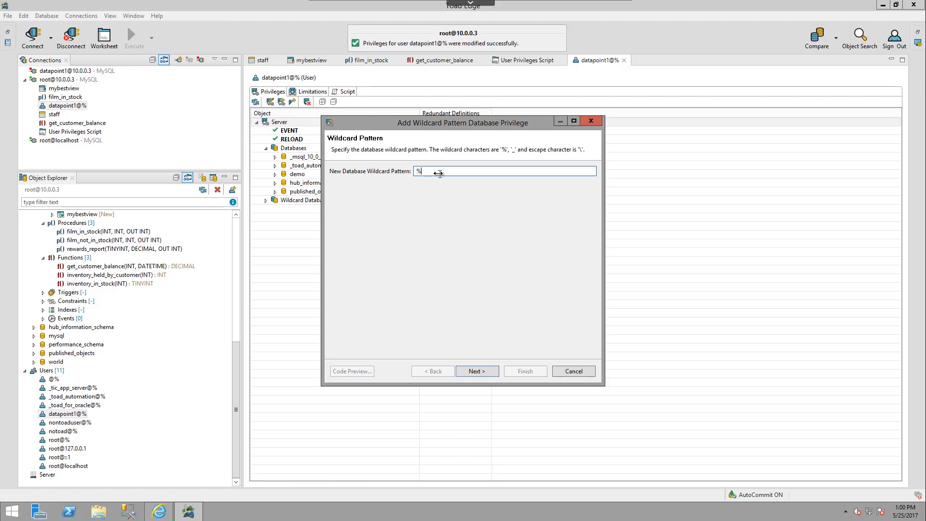
text(toad)
key(BackSpace)
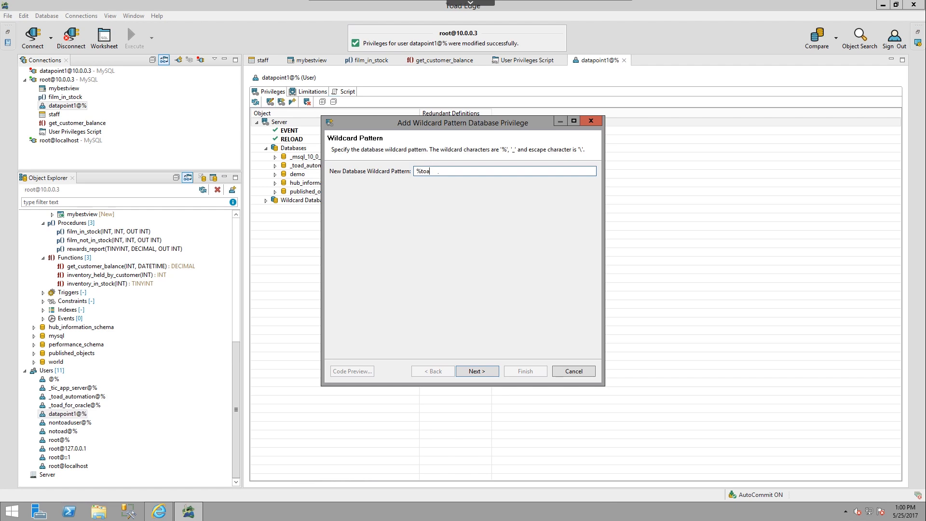
text(%toad%)
click(484, 371)
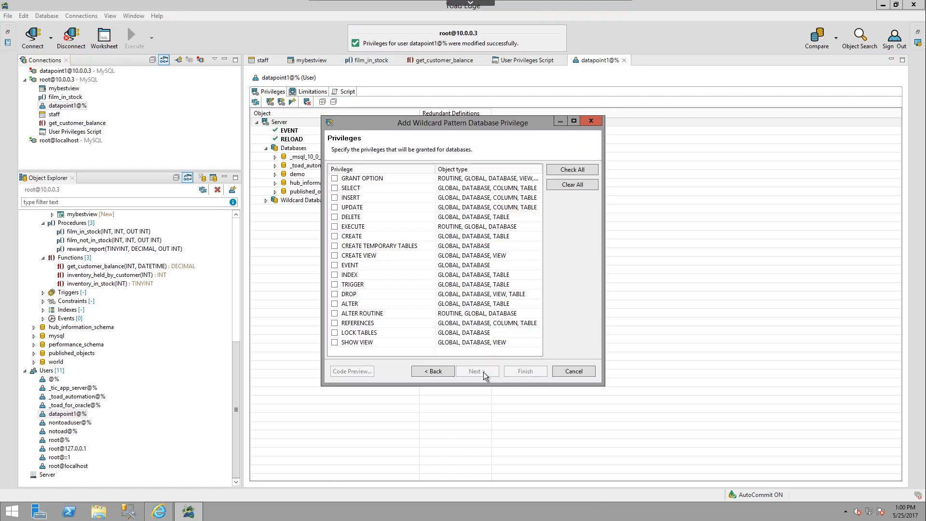
click(335, 188)
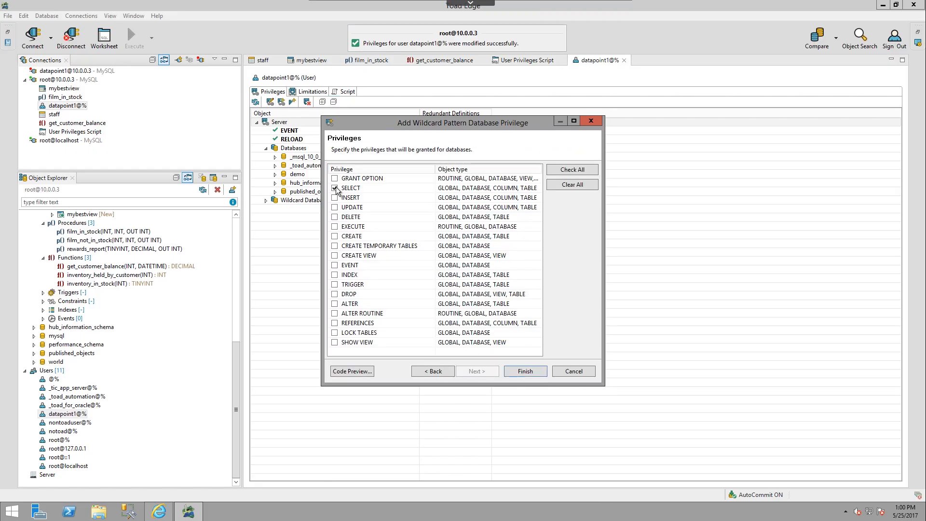
click(534, 369)
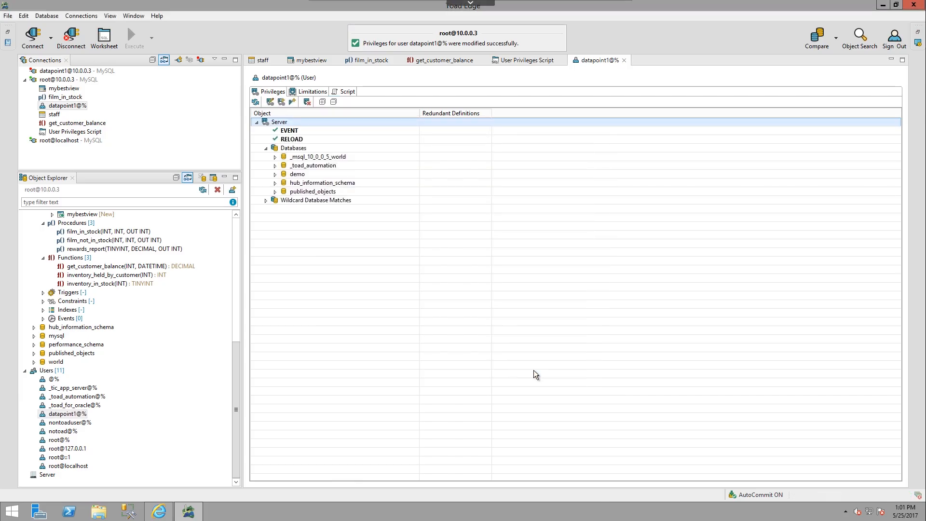
Step: Expand Wildcard Database Matches and revoke datapoint1@%'s privileges on the %toad% pattern
double_click(304, 202)
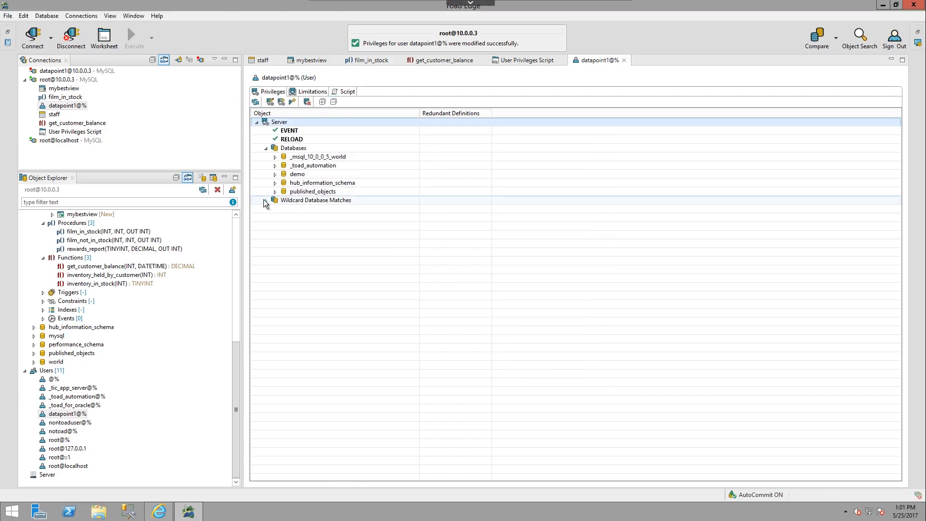
click(325, 209)
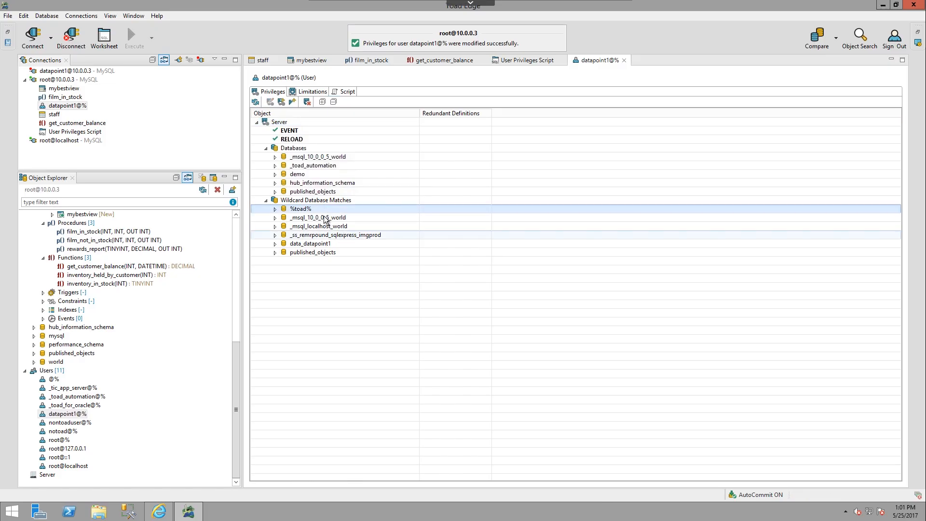
click(307, 102)
key(Return)
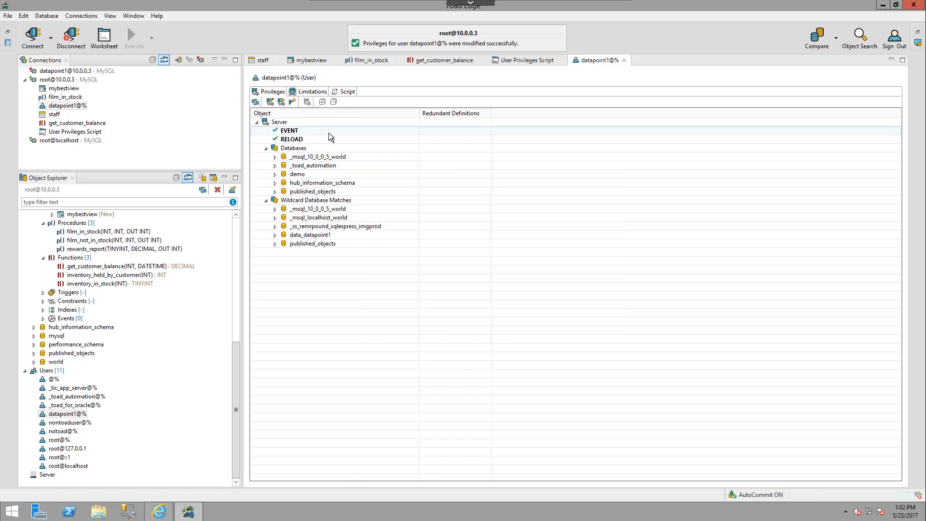
Step: Review datapoint1@%'s limitations, and examine the script with the user's CREATE USER and GRANT statements
click(308, 94)
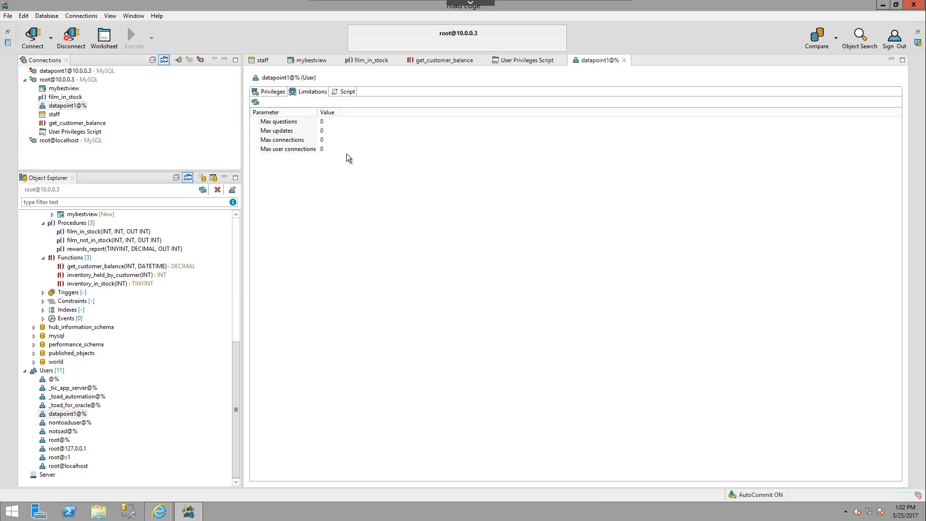
click(346, 93)
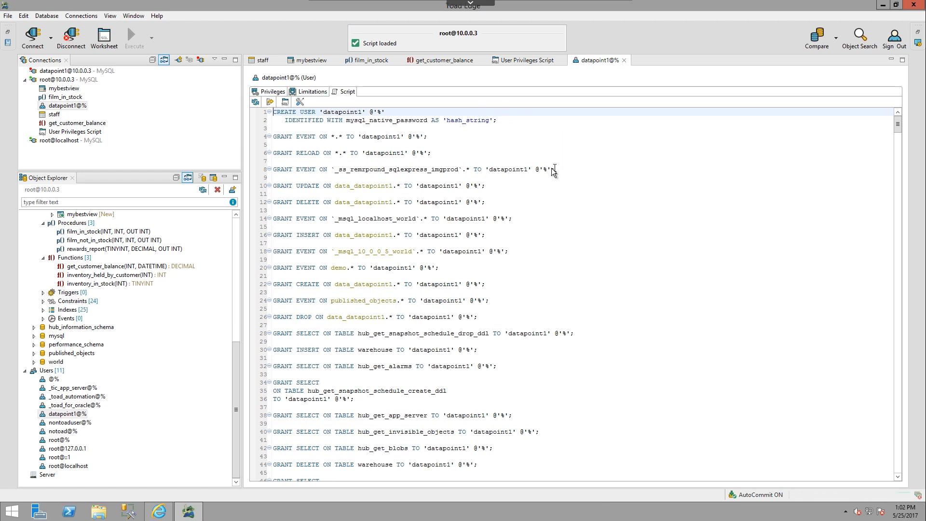
scroll(550, 178, down, 6)
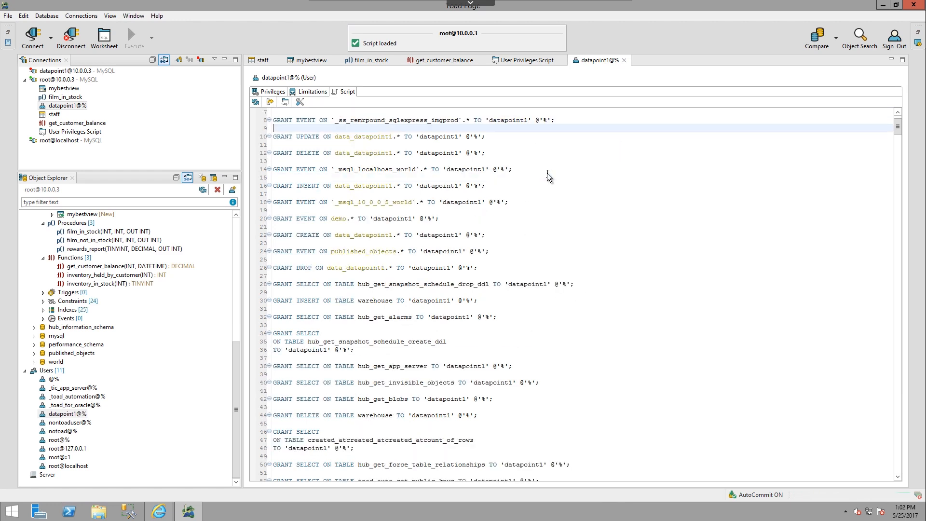
scroll(578, 194, down, 5)
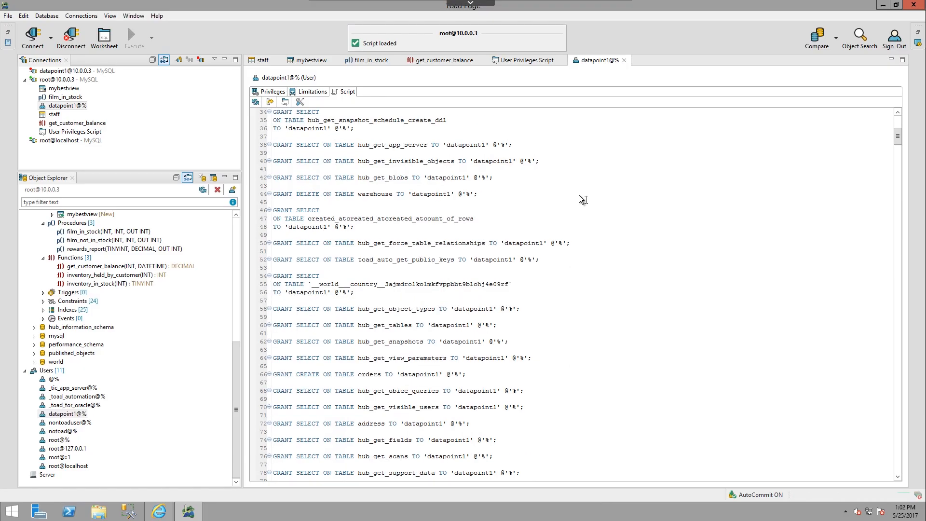
Step: Open datapoint1@%'s user script in a worksheet and return to the user detail
scroll(579, 195, up, 9)
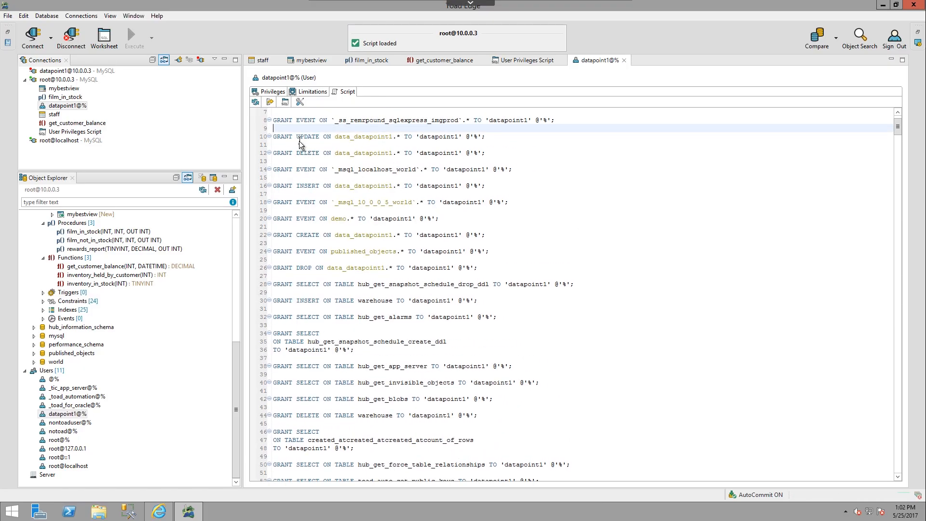
click(285, 102)
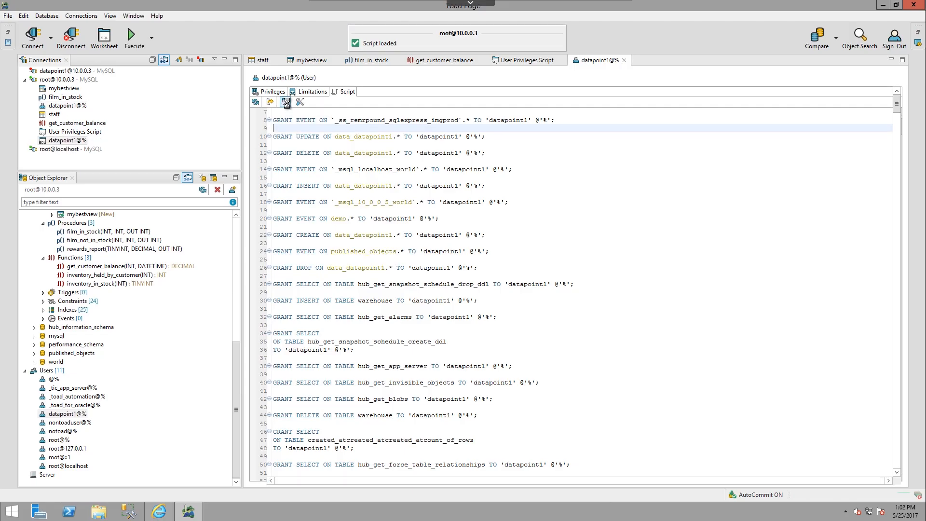
click(602, 62)
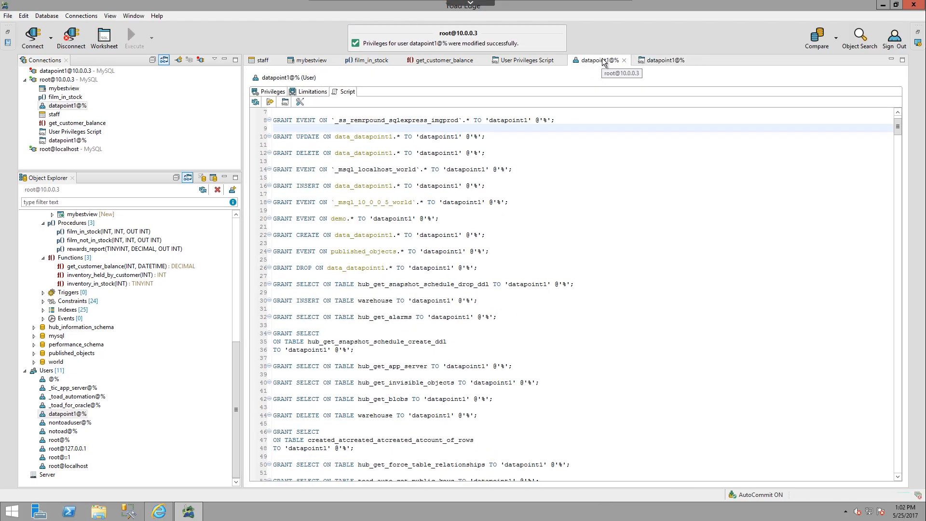